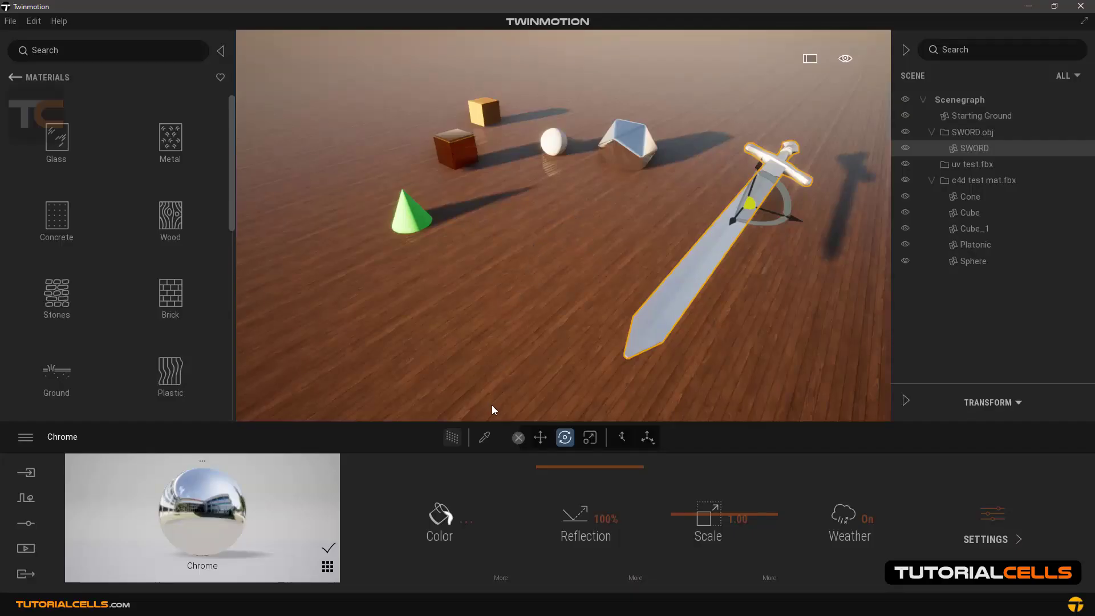
Step: Sample the sword's surface material with the material picker and activate the Move tool
{"action": "left_click", "coordinate": [486, 438]}
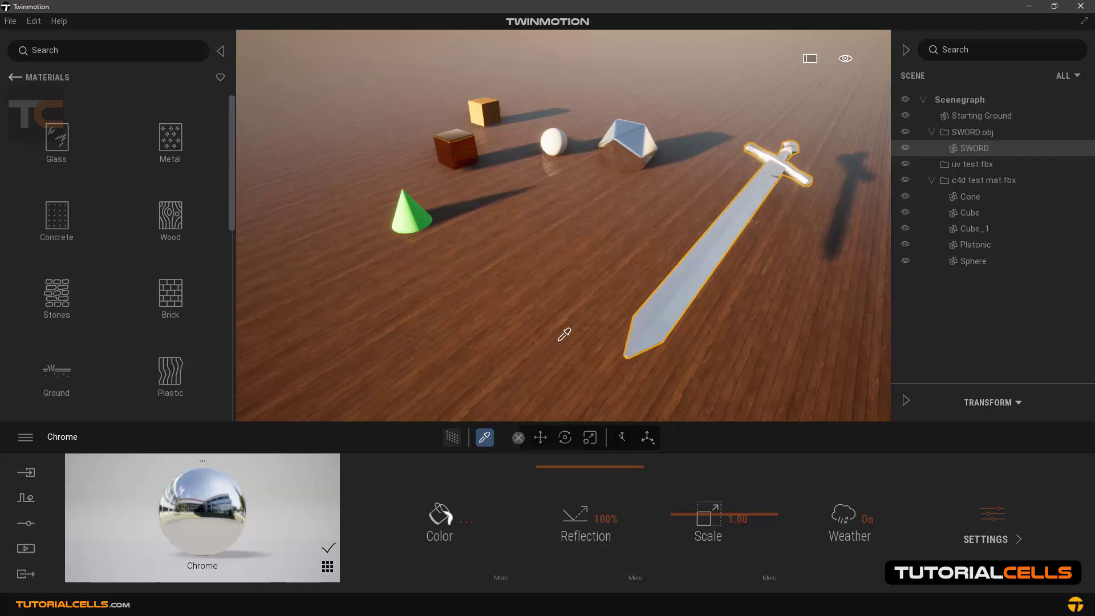
{"action": "left_click", "coordinate": [685, 294]}
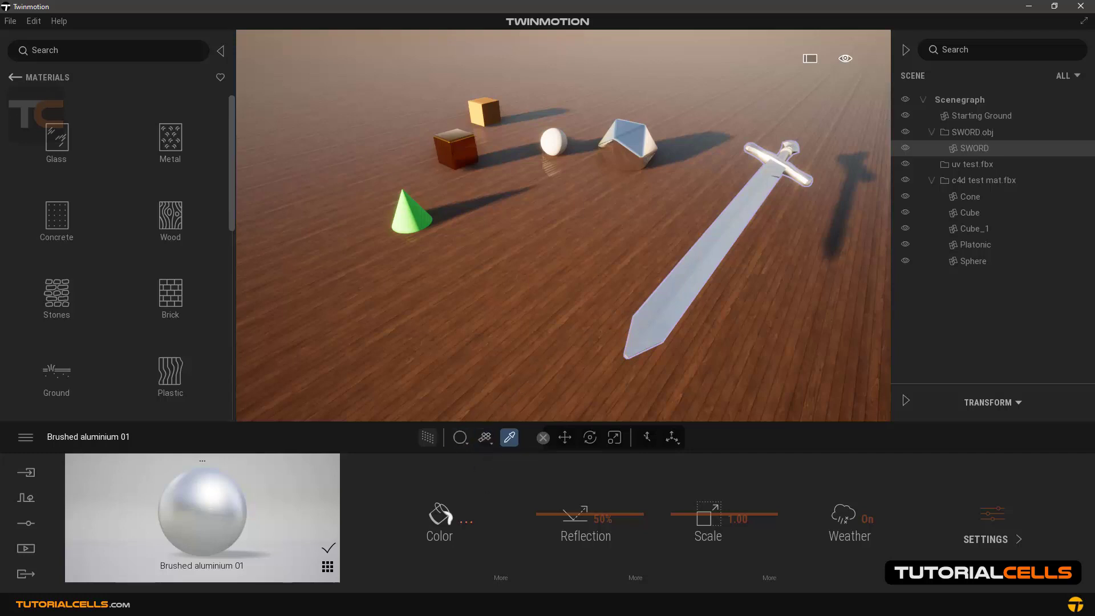
{"action": "left_click", "coordinate": [565, 438]}
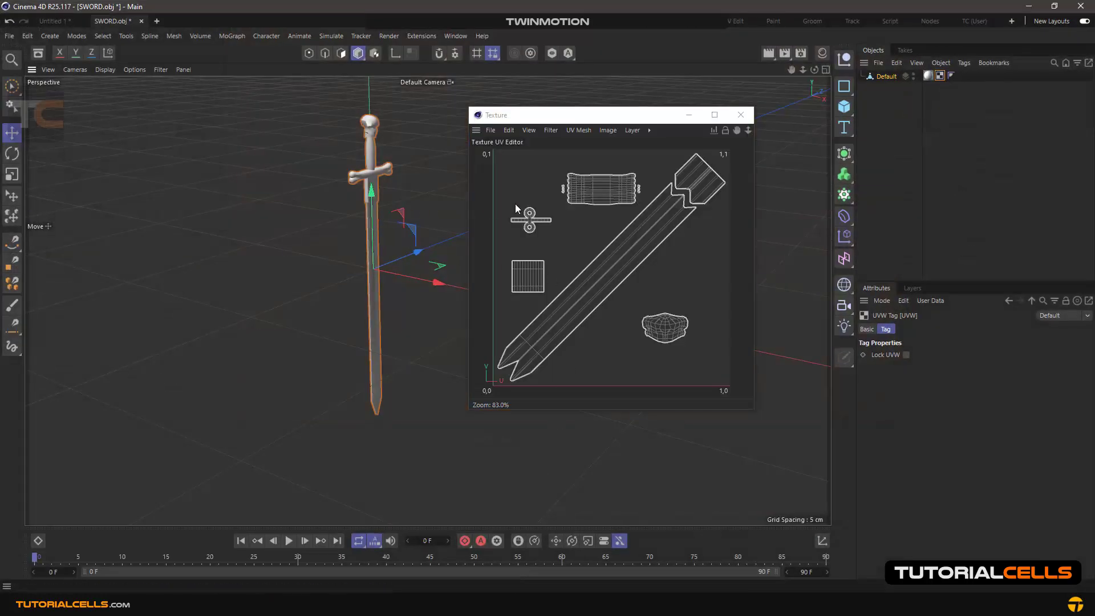
Step: Examine the sword's UV layout in Cinema 4D's Texture UV Editor and return to Twinmotion
{"action": "left_click_drag", "start_coordinate": [599, 117], "coordinate": [594, 118]}
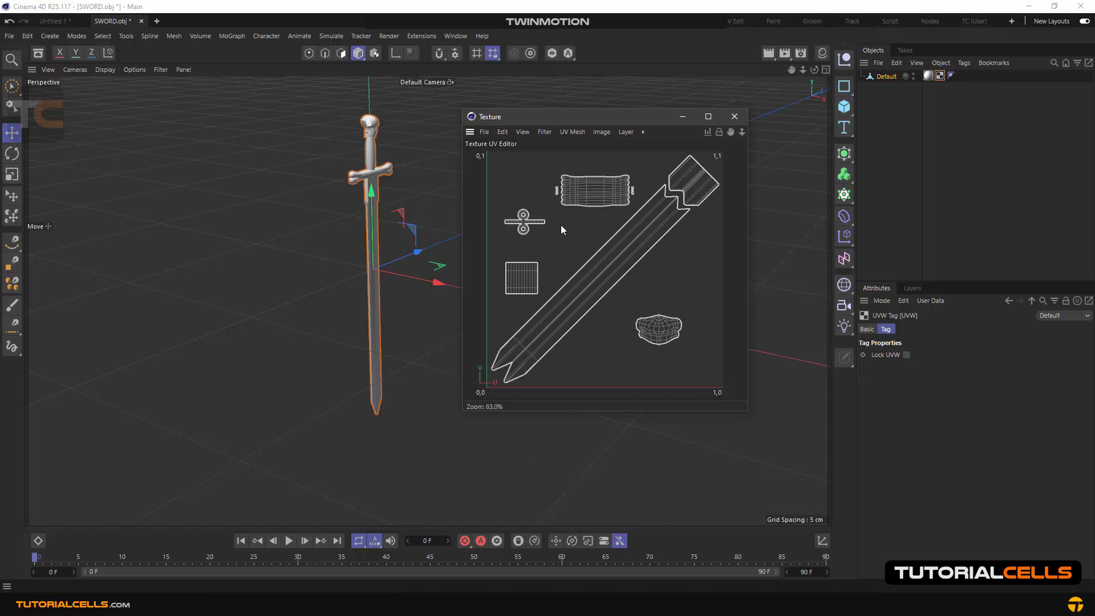
{"action": "key", "text": "alt+Tab"}
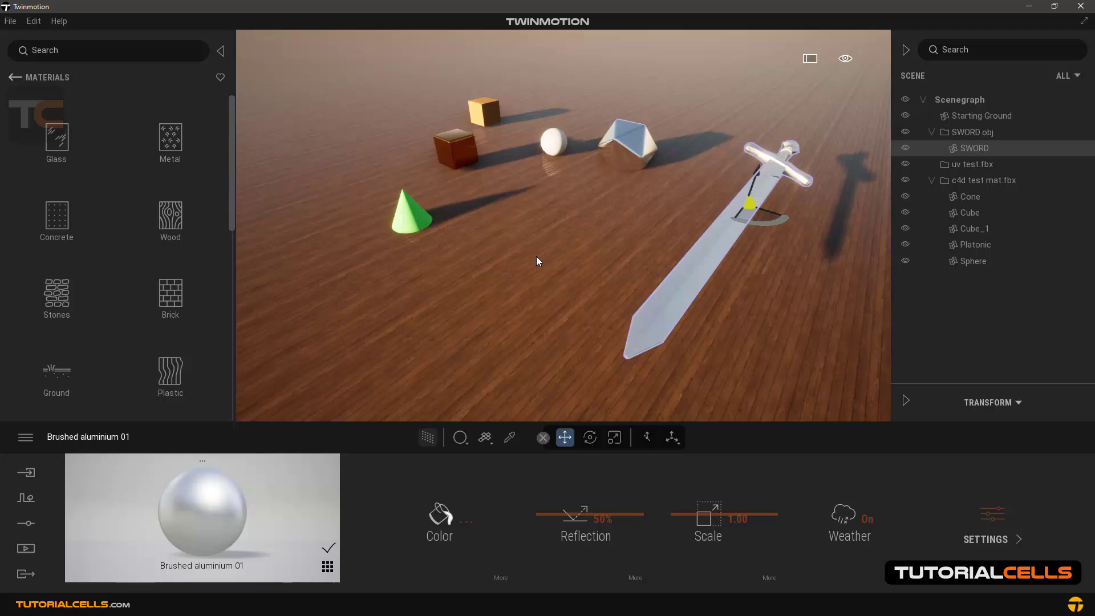
Step: Move the sword across the floor closer to the cone and the other test objects
{"action": "left_click_drag", "start_coordinate": [757, 214], "coordinate": [686, 195]}
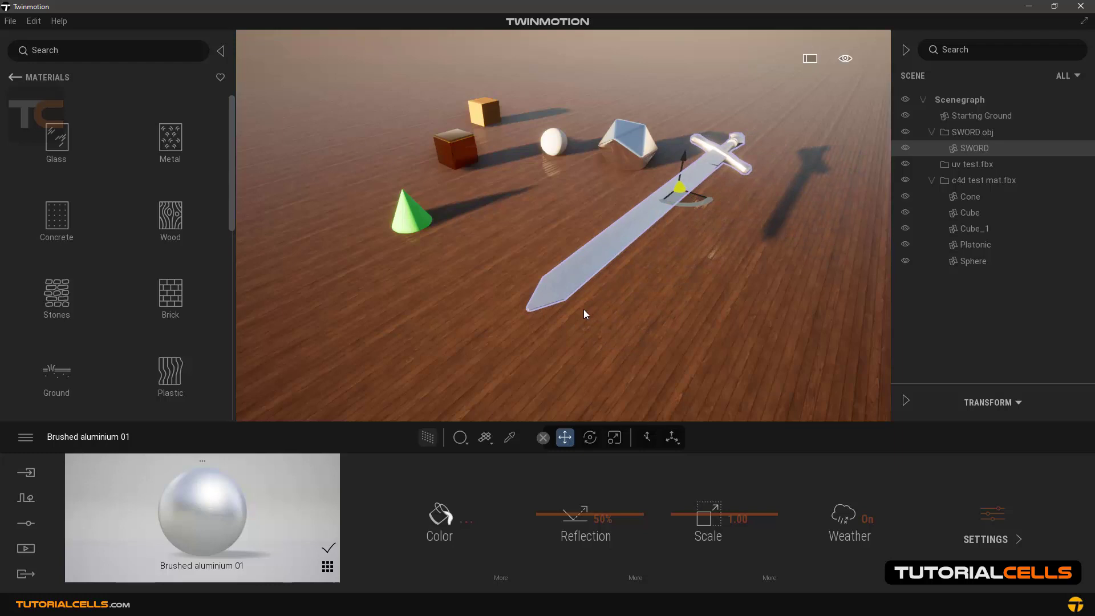
{"action": "middle_click_drag", "start_coordinate": [598, 258], "coordinate": [605, 228], "text": "shift"}
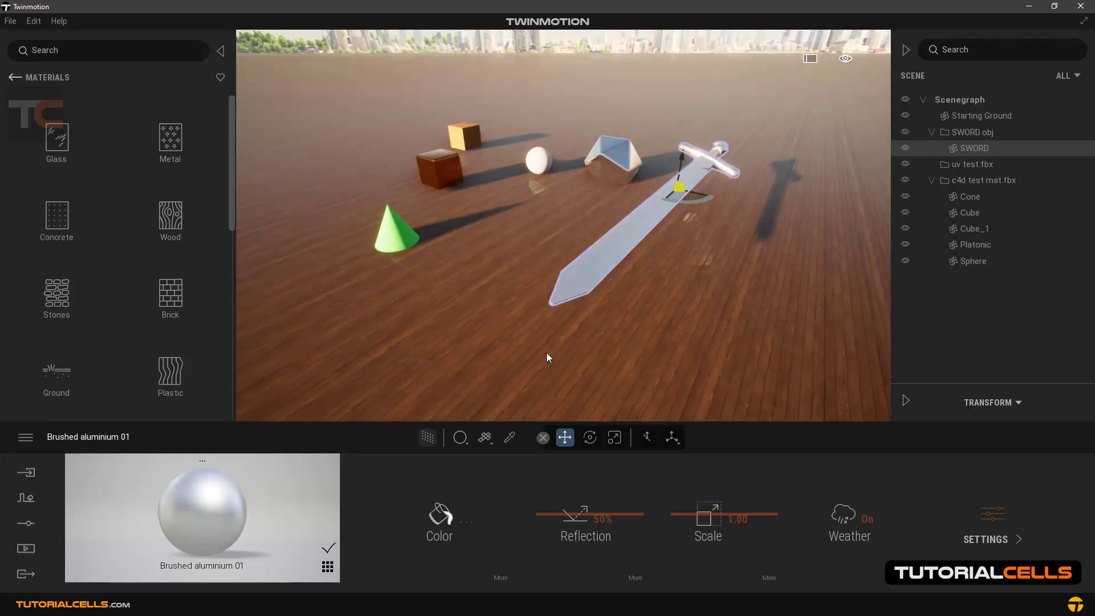
{"action": "middle_click_drag", "start_coordinate": [494, 306], "coordinate": [497, 316]}
Step: Set the material mapping mode to From object UV and apply the Chestnut 01 A wood material to the sword
{"action": "left_click", "coordinate": [489, 441]}
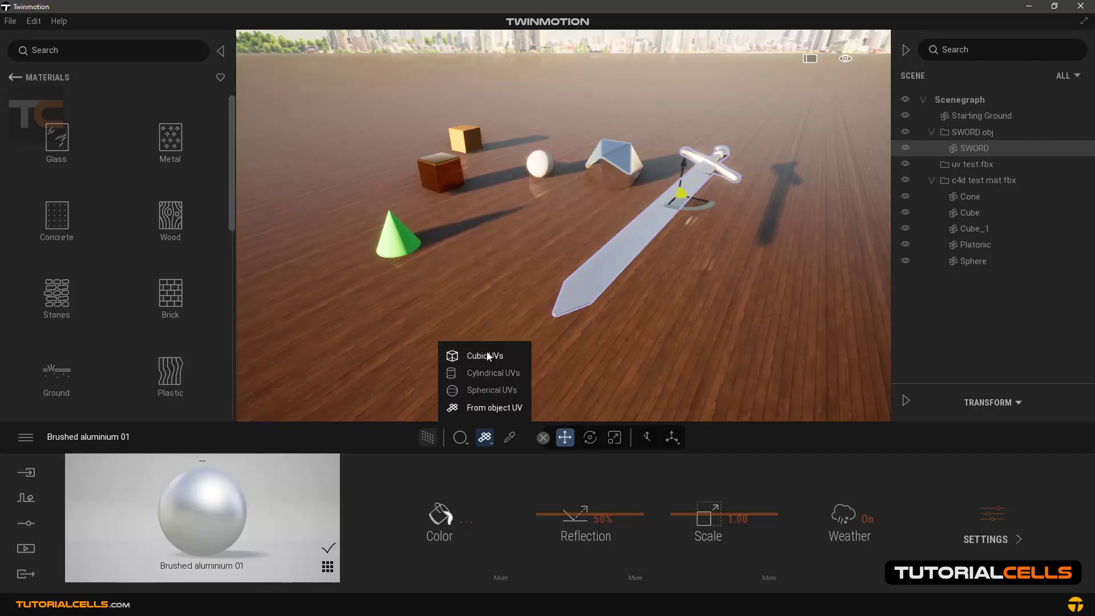
{"action": "left_click", "coordinate": [483, 409]}
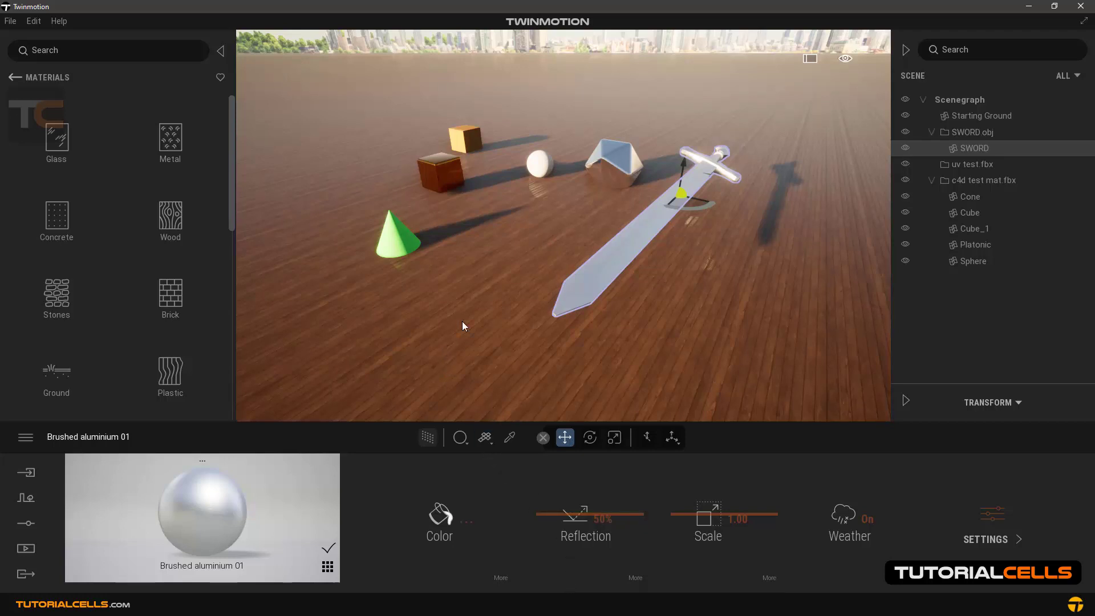
{"action": "left_click", "coordinate": [168, 226]}
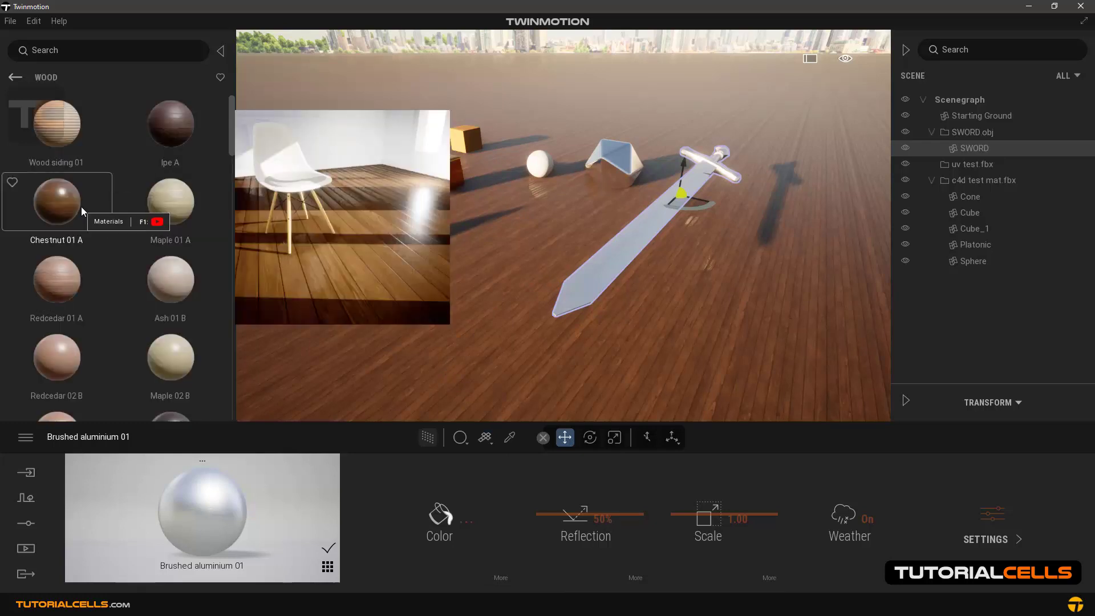
{"action": "left_click_drag", "start_coordinate": [81, 206], "coordinate": [631, 255]}
{"action": "scroll", "coordinate": [645, 258], "scroll_direction": "up", "scroll_amount": 3}
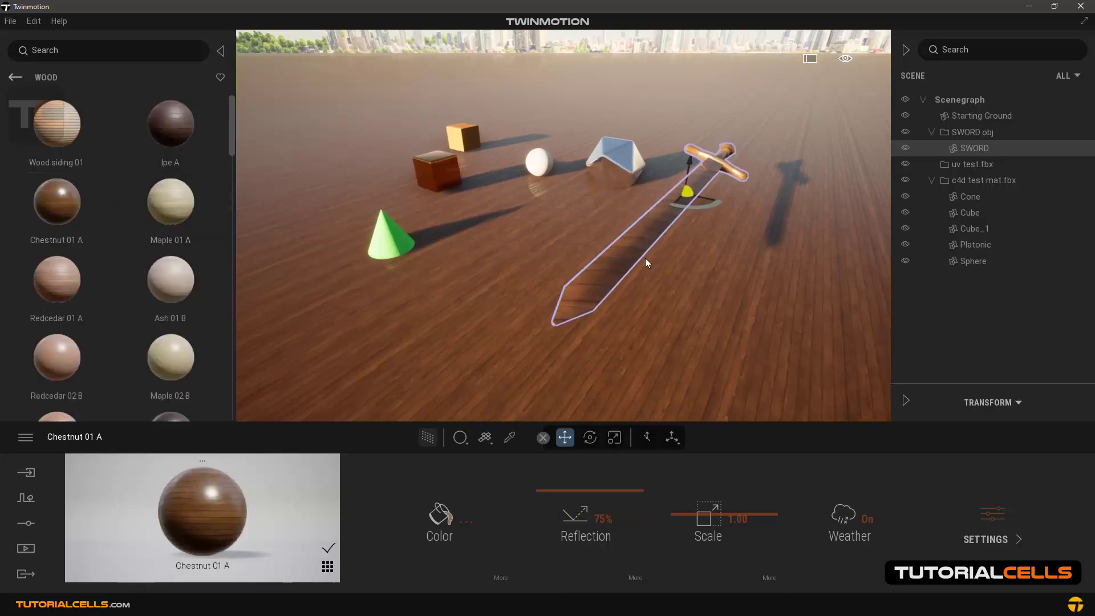
{"action": "middle_click_drag", "start_coordinate": [672, 245], "coordinate": [658, 244], "text": "shift"}
{"action": "scroll", "coordinate": [598, 289], "scroll_direction": "up", "scroll_amount": 2}
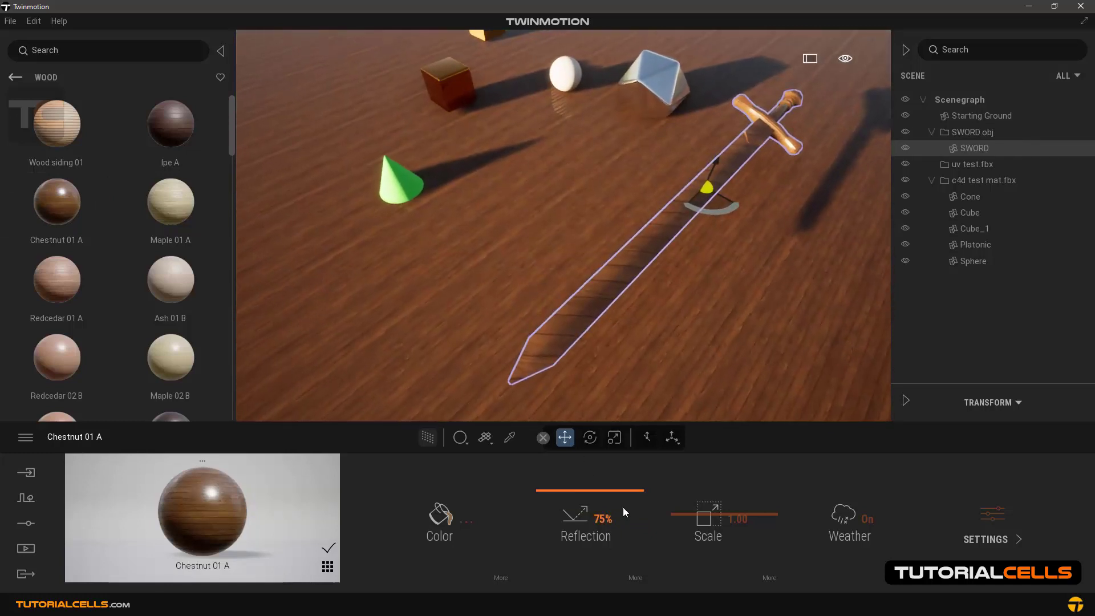
Step: Adjust the sword's Chestnut 01 A material to 0% reflection, 0.65 scale and 33° texture rotation
{"action": "left_click_drag", "start_coordinate": [627, 492], "coordinate": [541, 491]}
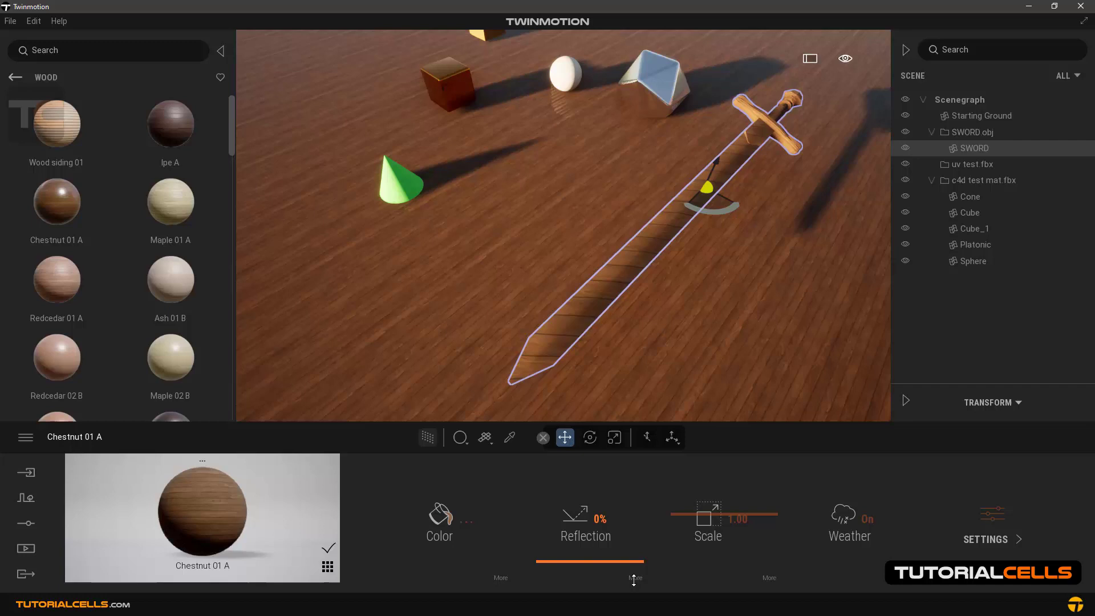
{"action": "left_click_drag", "start_coordinate": [683, 516], "coordinate": [685, 533]}
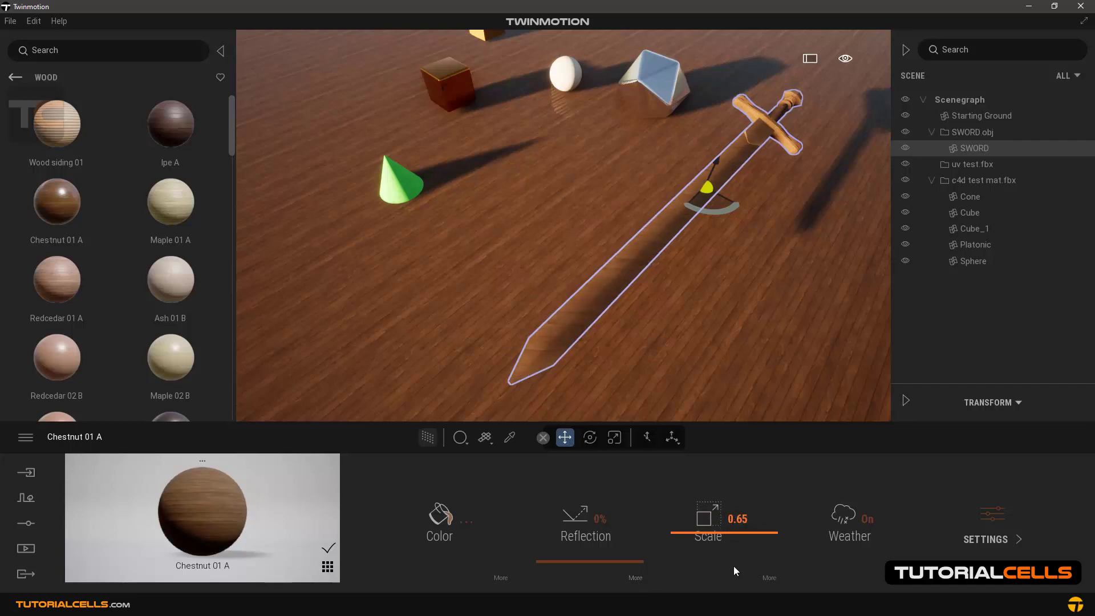
{"action": "left_click", "coordinate": [764, 577]}
{"action": "left_click_drag", "start_coordinate": [607, 557], "coordinate": [608, 552]}
{"action": "scroll", "coordinate": [617, 317], "scroll_direction": "up", "scroll_amount": 2}
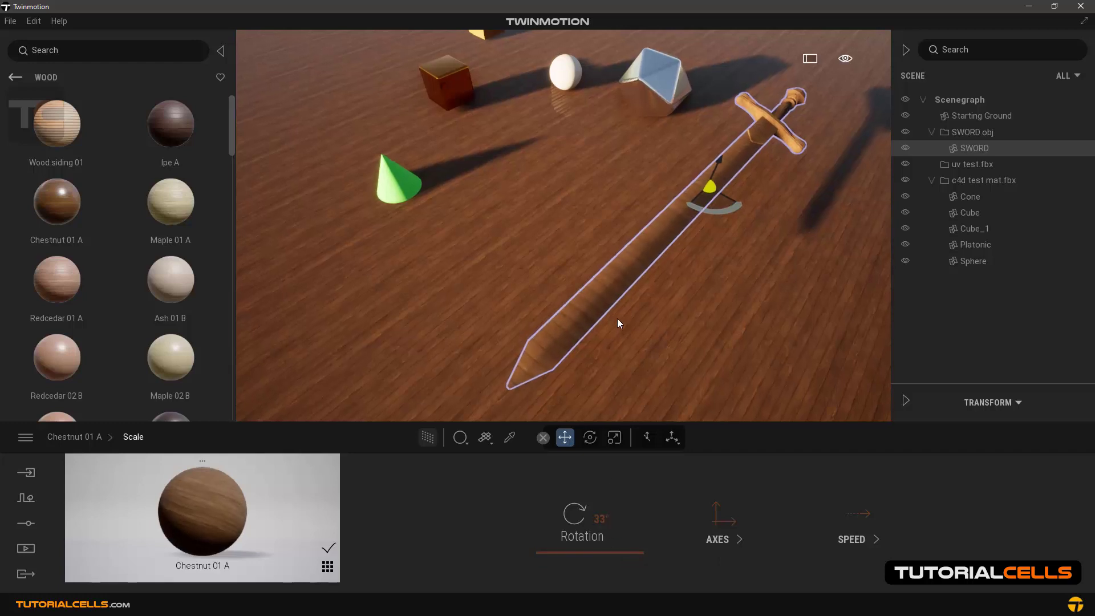
{"action": "scroll", "coordinate": [618, 317], "scroll_direction": "up", "scroll_amount": 3}
{"action": "mouse_move", "coordinate": [618, 317]}
{"action": "middle_mouse_down", "text": "shift"}
{"action": "mouse_move", "coordinate": [562, 287]}
{"action": "mouse_move", "coordinate": [609, 313]}
{"action": "middle_mouse_up", "text": "shift"}
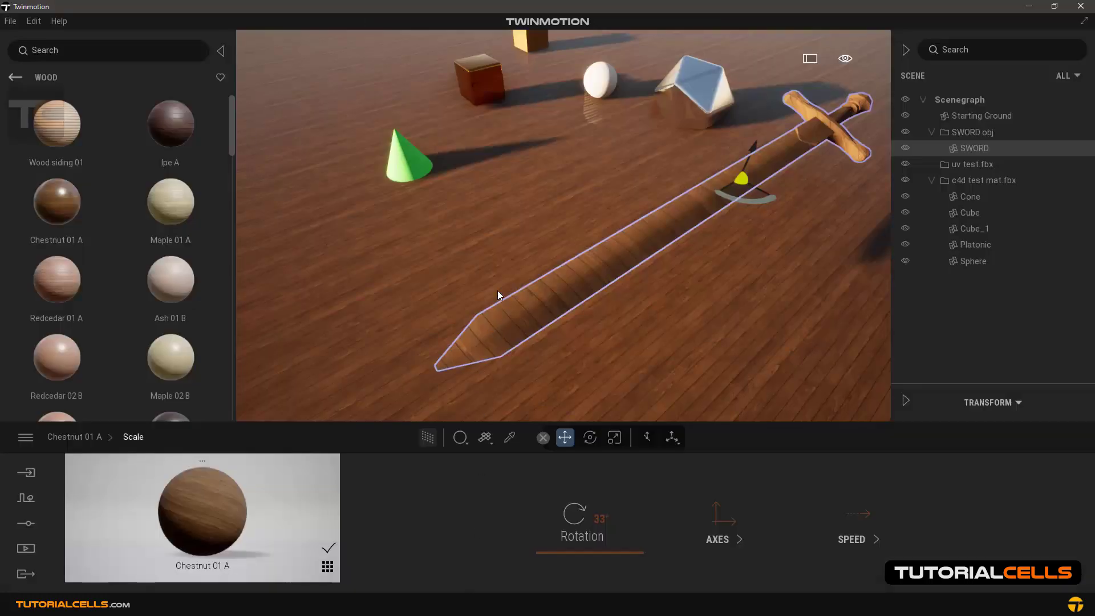
Step: Frame the front cube and apply the Stone 01 material to it using From object UV mapping
{"action": "scroll", "coordinate": [542, 177], "scroll_direction": "down", "scroll_amount": 2}
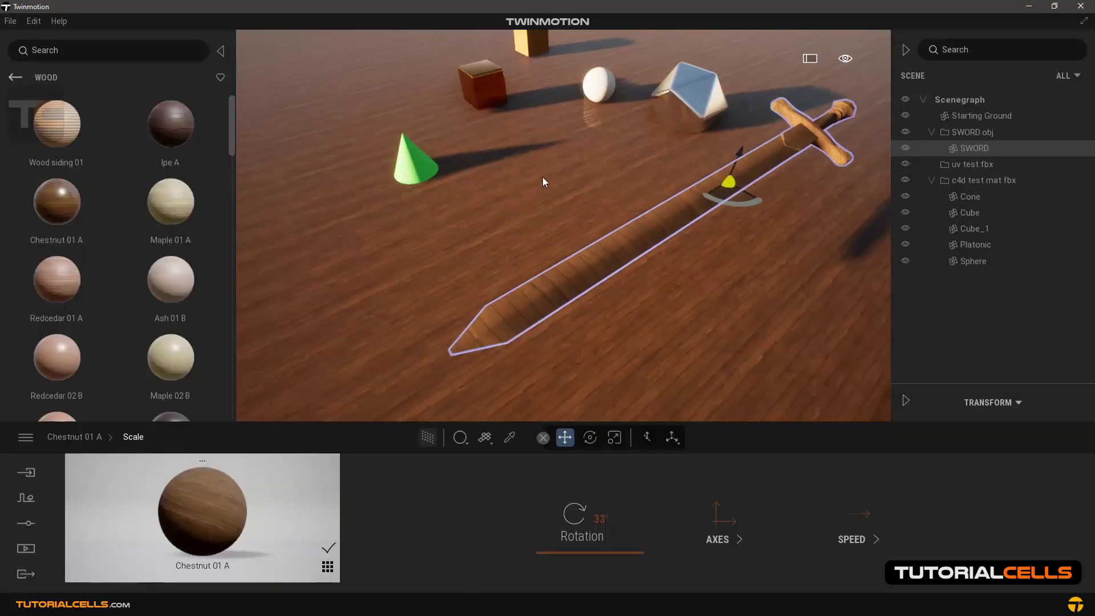
{"action": "middle_click_drag", "start_coordinate": [522, 159], "coordinate": [508, 143]}
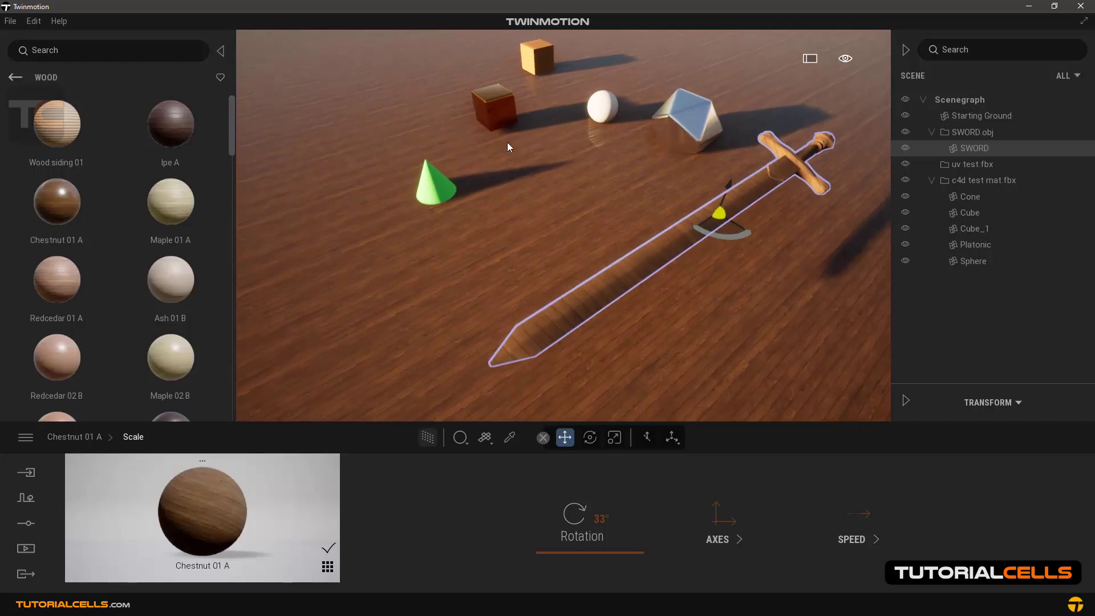
{"action": "double_click", "coordinate": [493, 109]}
{"action": "middle_click_drag", "start_coordinate": [532, 252], "coordinate": [513, 316], "text": "shift"}
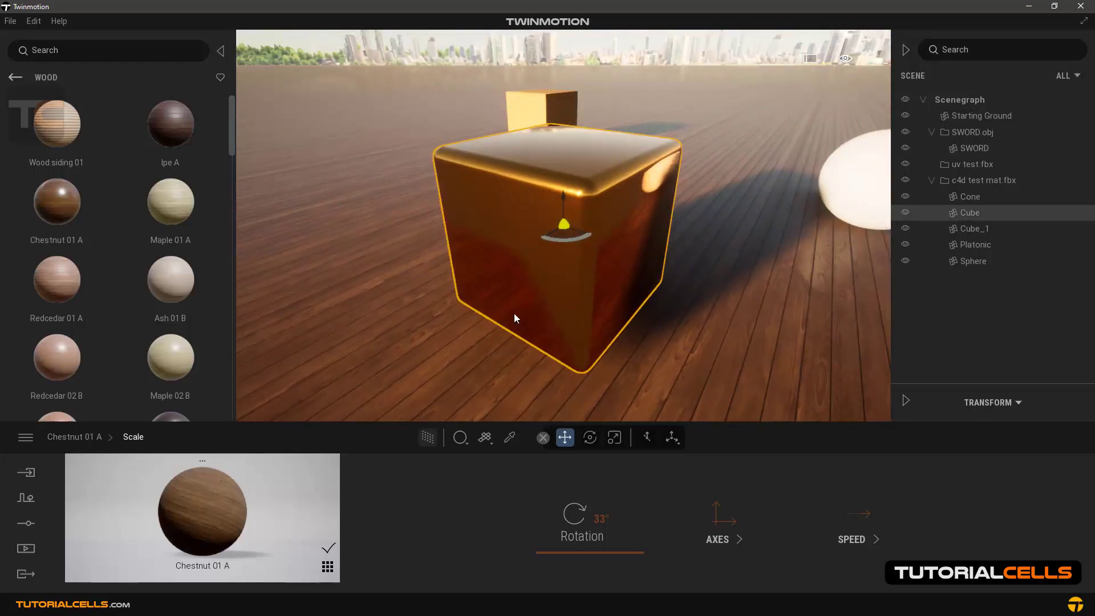
{"action": "left_click", "coordinate": [484, 439]}
{"action": "left_click", "coordinate": [483, 408]}
{"action": "left_click", "coordinate": [15, 77]}
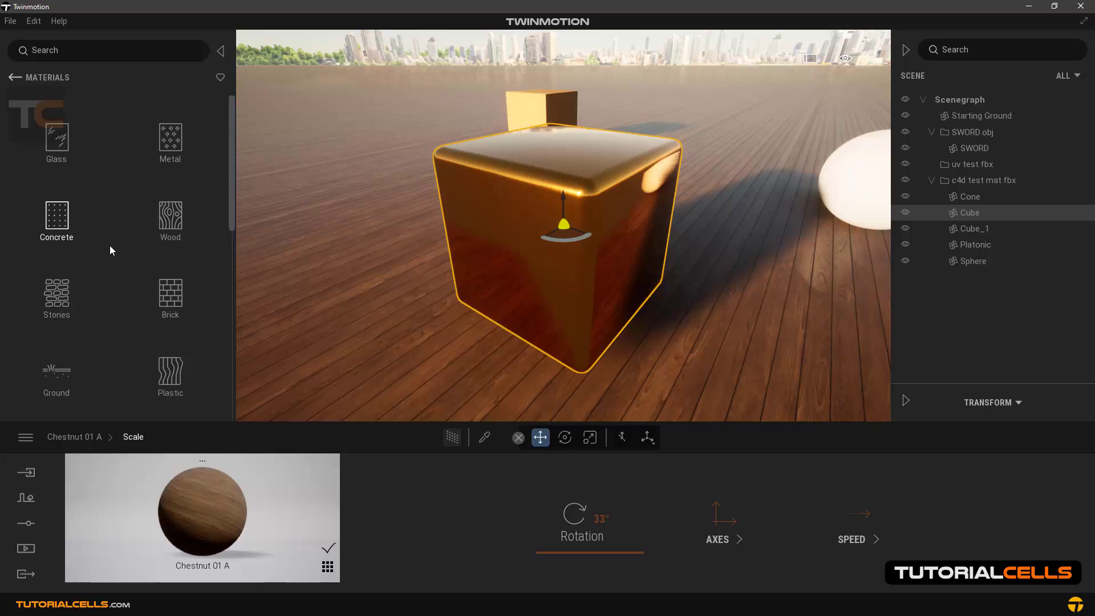
{"action": "left_click", "coordinate": [74, 291]}
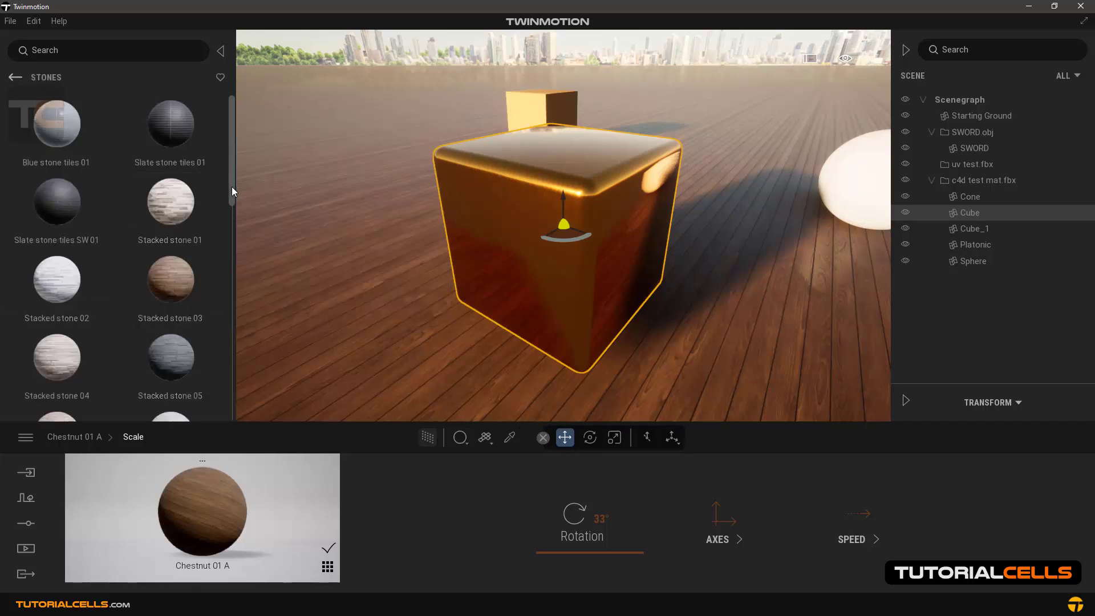
{"action": "left_click_drag", "start_coordinate": [232, 191], "coordinate": [228, 269]}
{"action": "left_click_drag", "start_coordinate": [187, 217], "coordinate": [526, 210]}
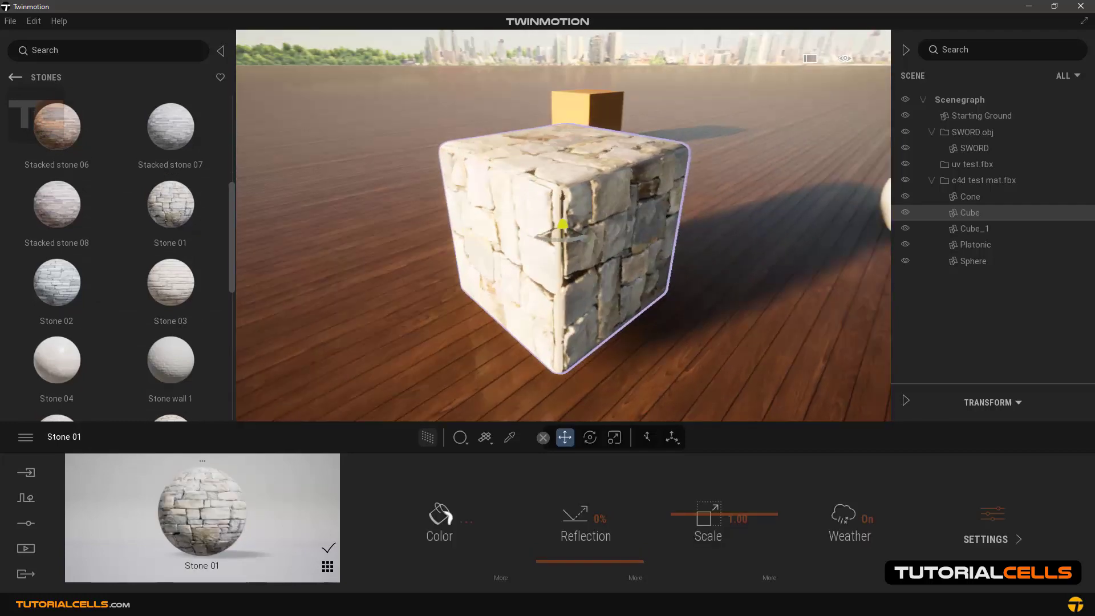
{"action": "middle_click_drag", "start_coordinate": [562, 224], "coordinate": [593, 214], "text": "shift"}
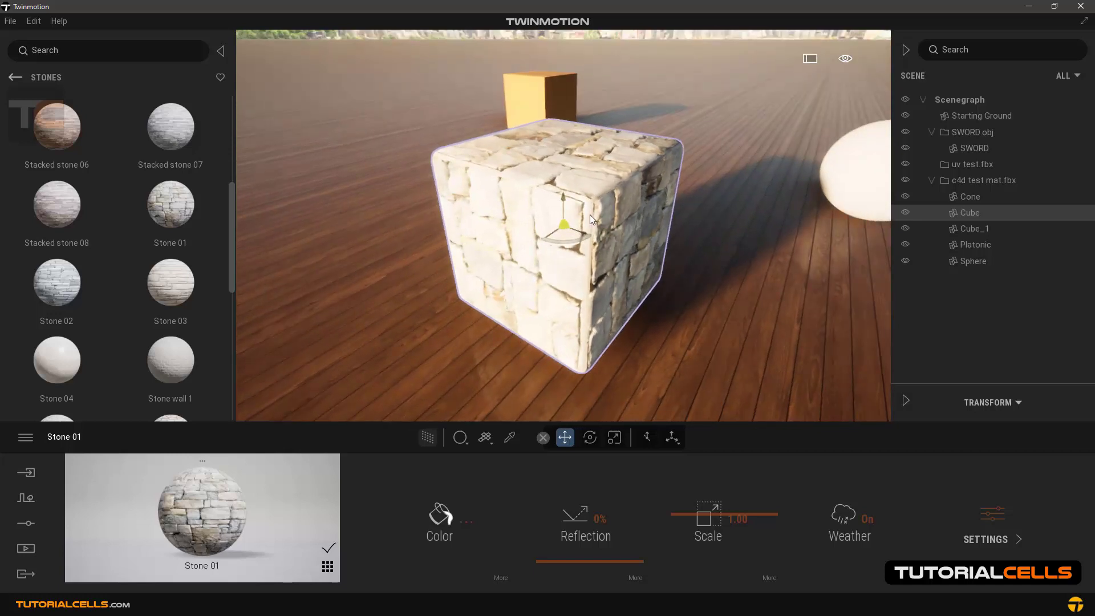
Step: Switch the mapping mode to Cubic UVs and apply the Stone 02 material to the front cube
{"action": "left_click", "coordinate": [485, 438]}
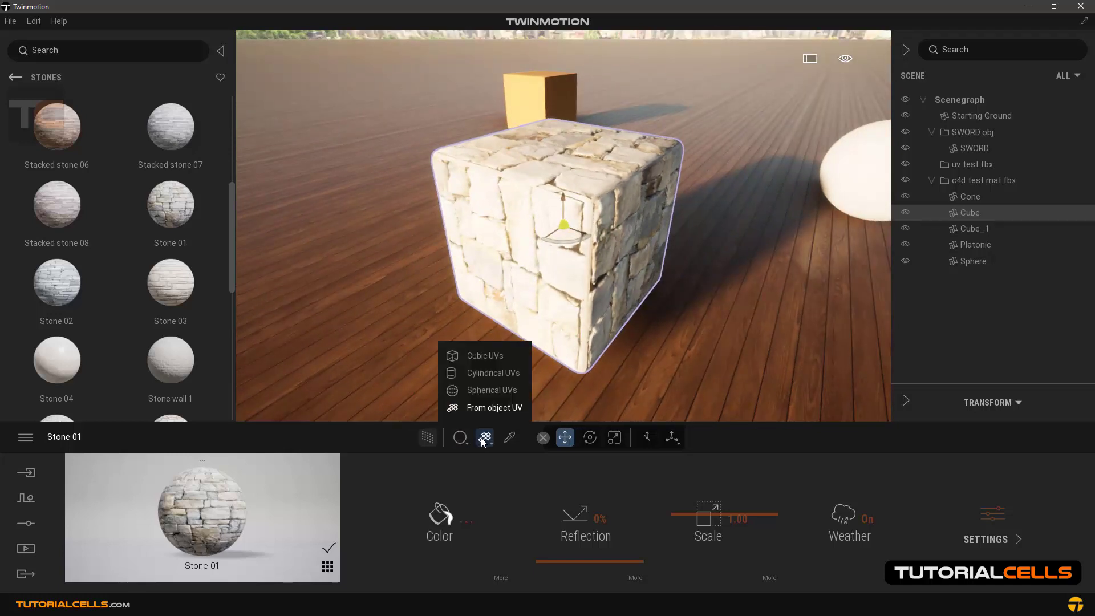
{"action": "left_click", "coordinate": [487, 358]}
{"action": "mouse_move", "coordinate": [141, 218]}
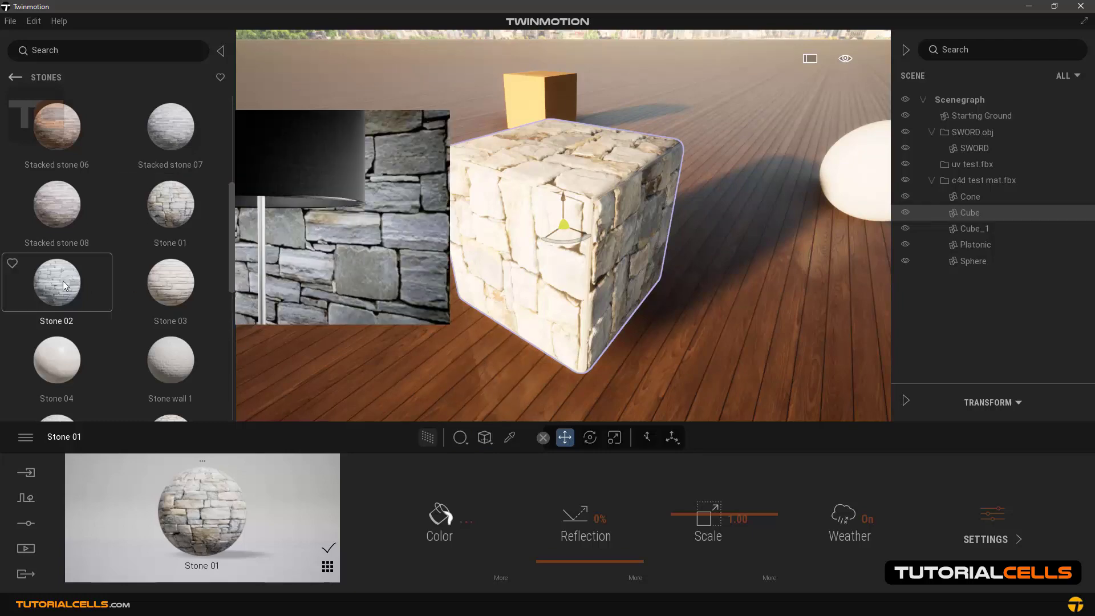
{"action": "left_click_drag", "start_coordinate": [62, 281], "coordinate": [529, 216]}
{"action": "middle_click_drag", "start_coordinate": [638, 193], "coordinate": [603, 212], "text": "shift"}
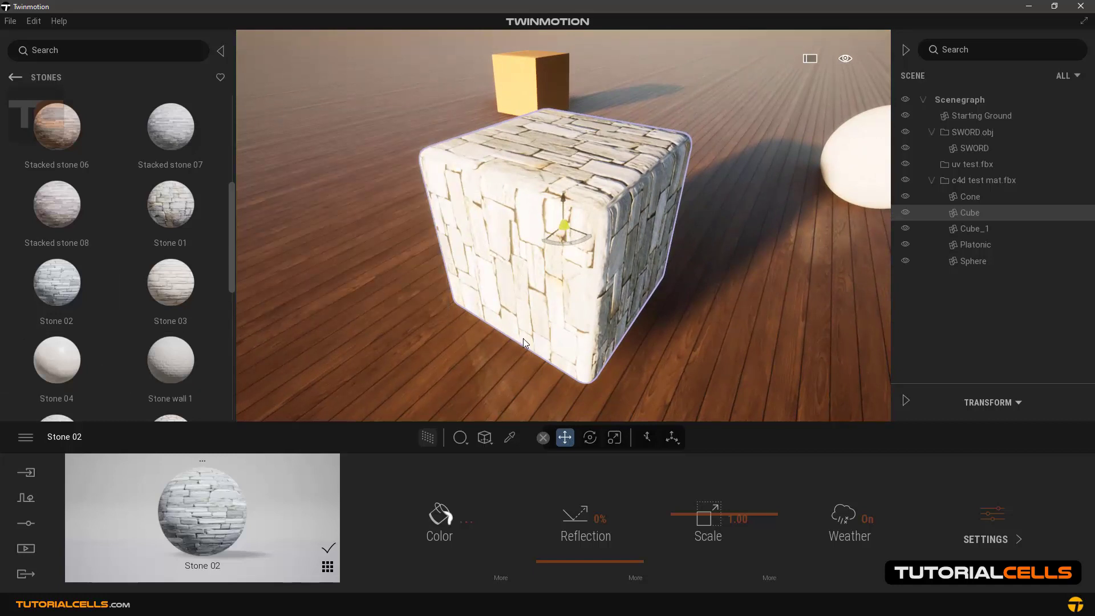
{"action": "left_click", "coordinate": [484, 437]}
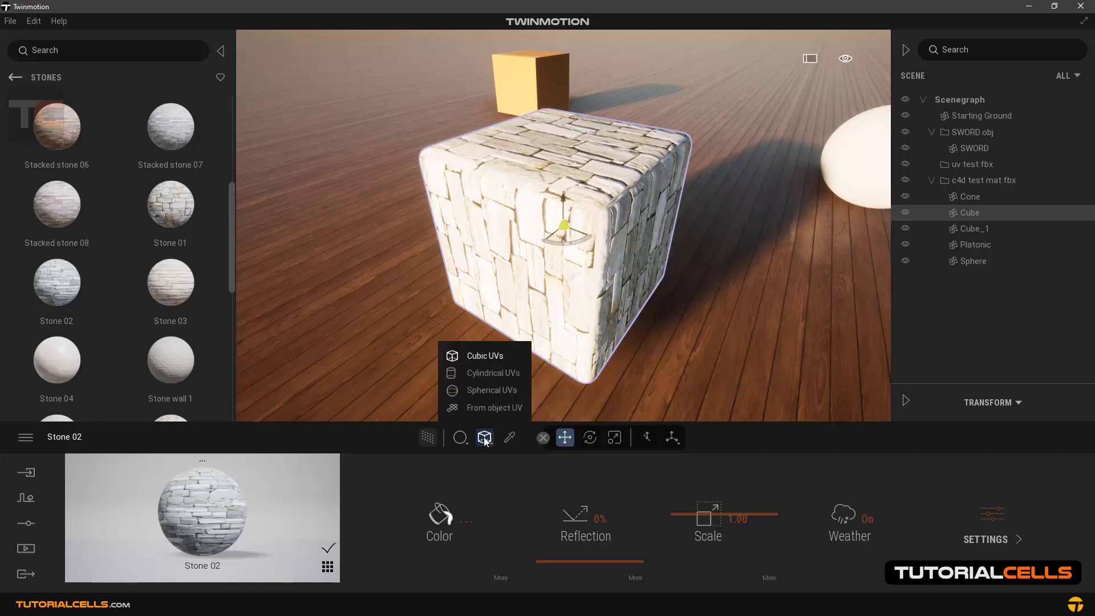
{"action": "left_click", "coordinate": [491, 357]}
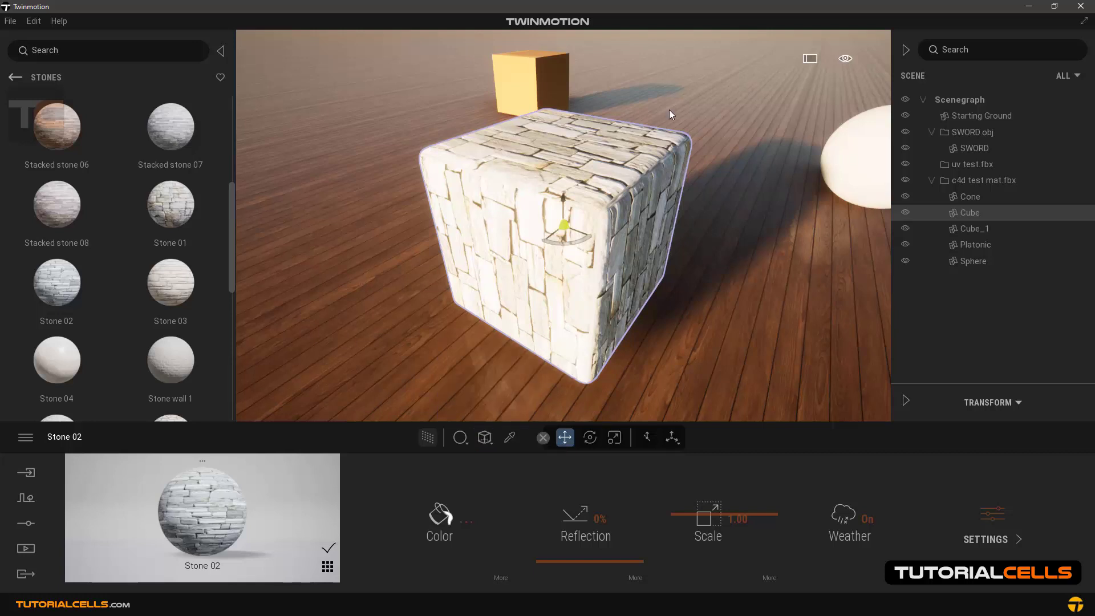
Step: Select and frame the white sphere and apply the Stone 01 material to it with Cubic UVs
{"action": "scroll", "coordinate": [640, 203], "scroll_direction": "down", "scroll_amount": 3}
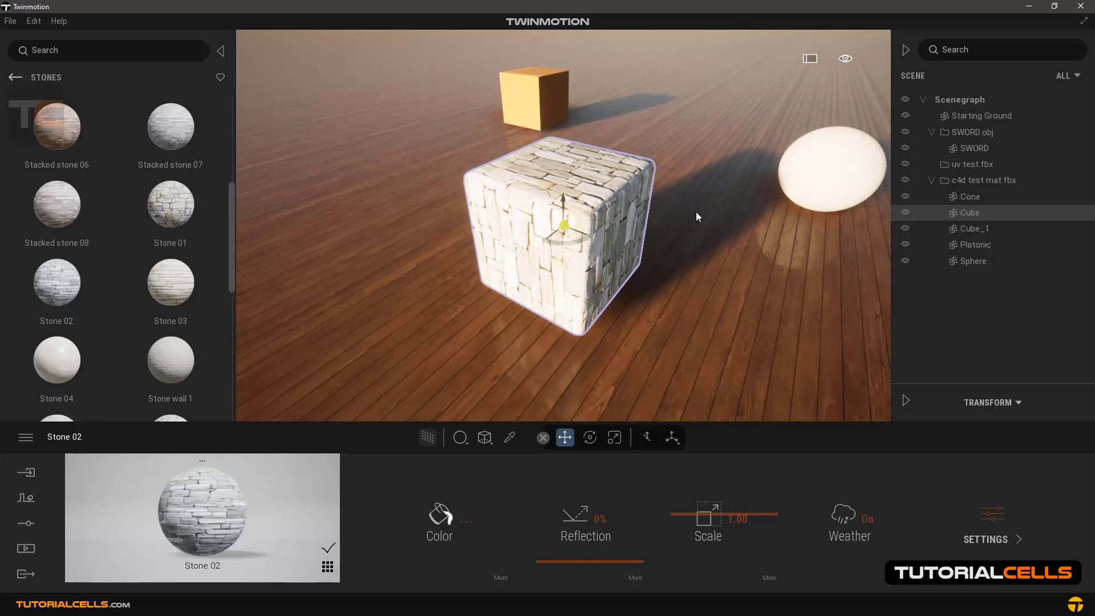
{"action": "middle_click_drag", "start_coordinate": [696, 211], "coordinate": [798, 184]}
{"action": "left_click", "coordinate": [795, 182]}
{"action": "key", "text": "f"}
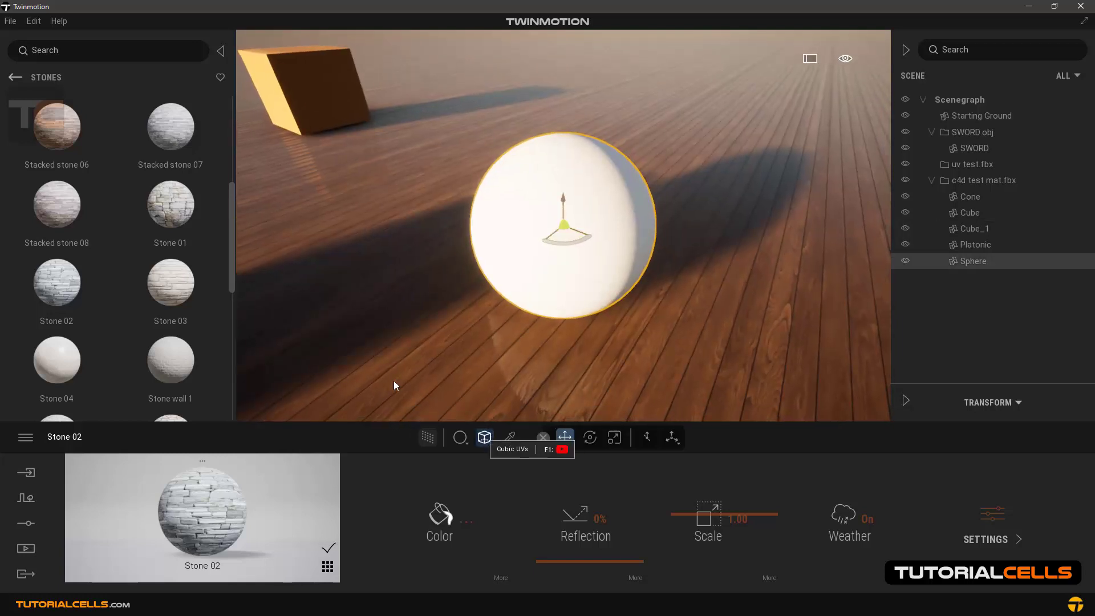
{"action": "left_click_drag", "start_coordinate": [171, 207], "coordinate": [568, 216]}
{"action": "scroll", "coordinate": [660, 244], "scroll_direction": "up", "scroll_amount": 2}
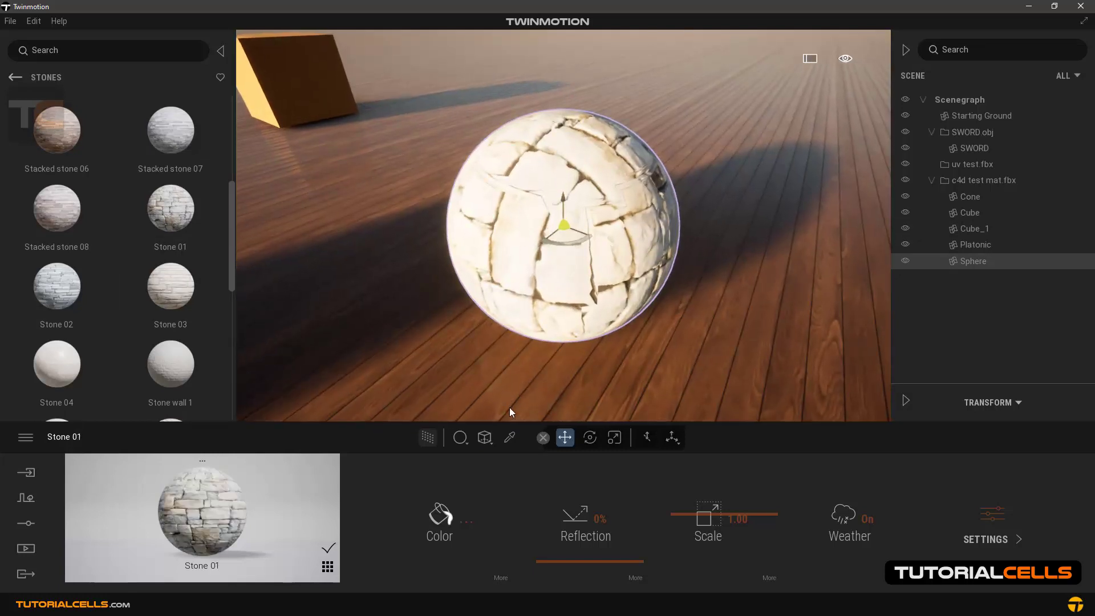
Step: Switch the mapping mode to Spherical UVs and reapply the Stone 01 material to the sphere
{"action": "left_click", "coordinate": [483, 439]}
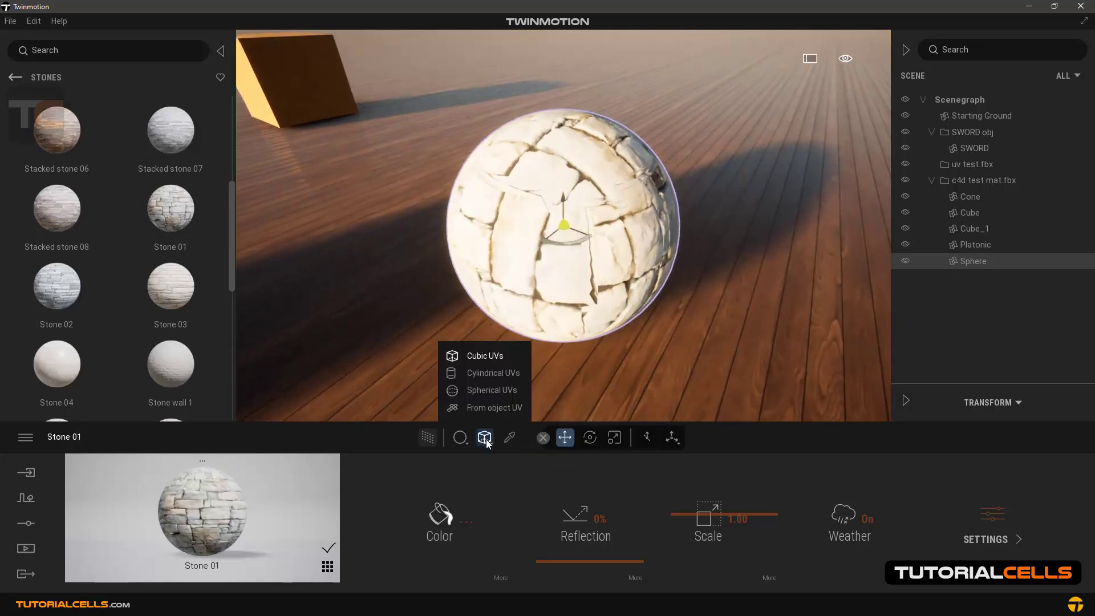
{"action": "left_click", "coordinate": [480, 390]}
{"action": "scroll", "coordinate": [354, 297], "scroll_direction": "down", "scroll_amount": 2}
{"action": "mouse_move", "coordinate": [196, 235]}
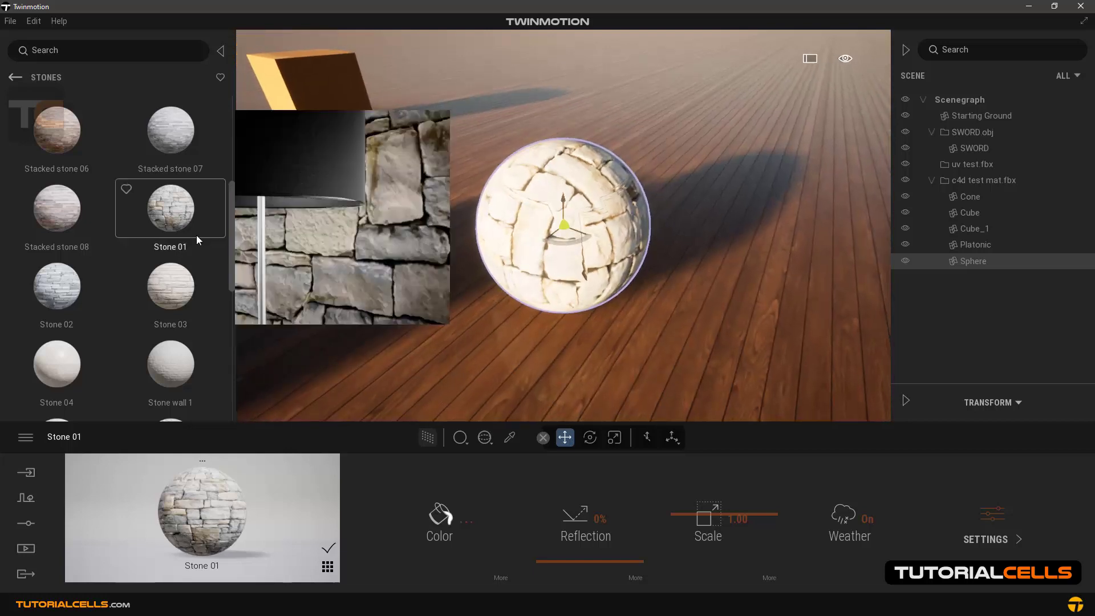
{"action": "left_click_drag", "start_coordinate": [180, 210], "coordinate": [544, 207]}
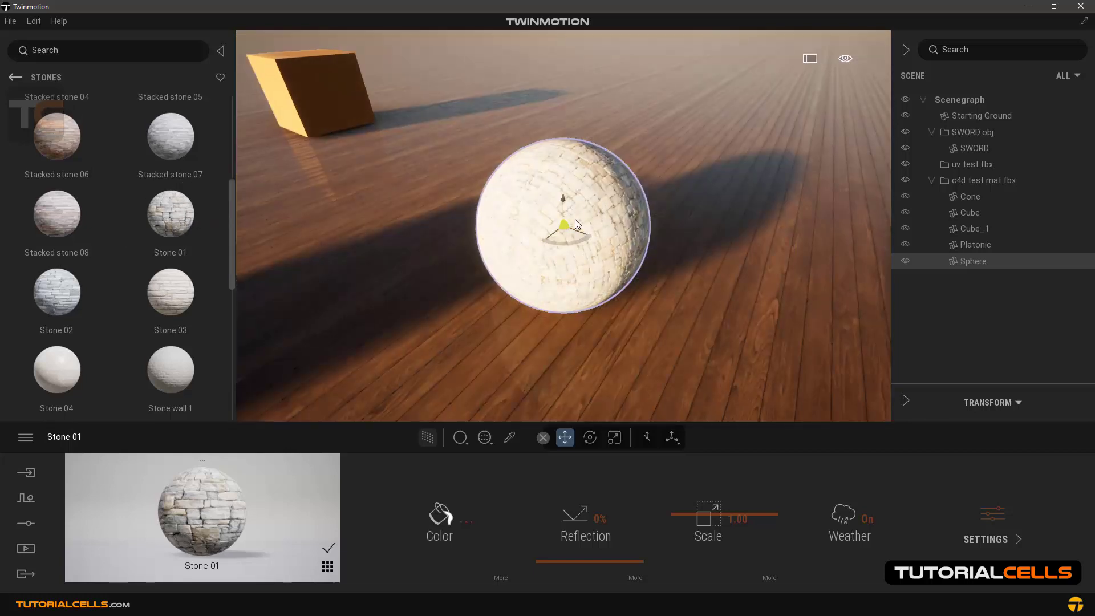
{"action": "scroll", "coordinate": [575, 219], "scroll_direction": "up", "scroll_amount": 2}
{"action": "mouse_move", "coordinate": [668, 196]}
{"action": "middle_mouse_down", "text": "shift"}
{"action": "mouse_move", "coordinate": [513, 183]}
{"action": "mouse_move", "coordinate": [473, 166]}
{"action": "mouse_move", "coordinate": [530, 182]}
{"action": "mouse_move", "coordinate": [679, 191]}
{"action": "middle_mouse_up", "text": "shift"}
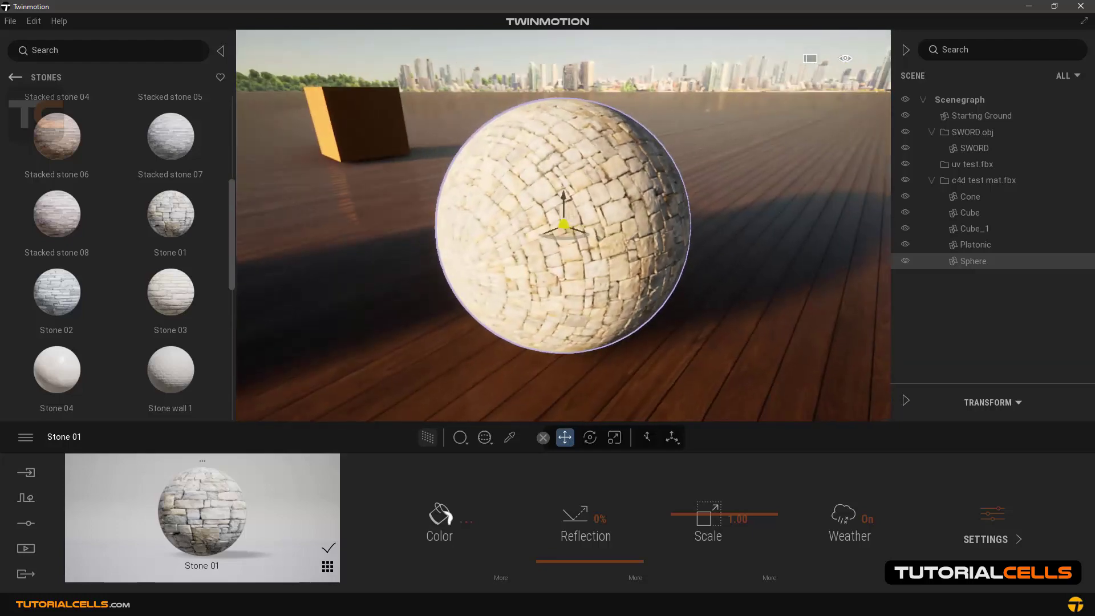
Step: Switch the mapping mode to Cylindrical UVs and apply the Stone 02 material to the sphere
{"action": "left_click", "coordinate": [486, 440]}
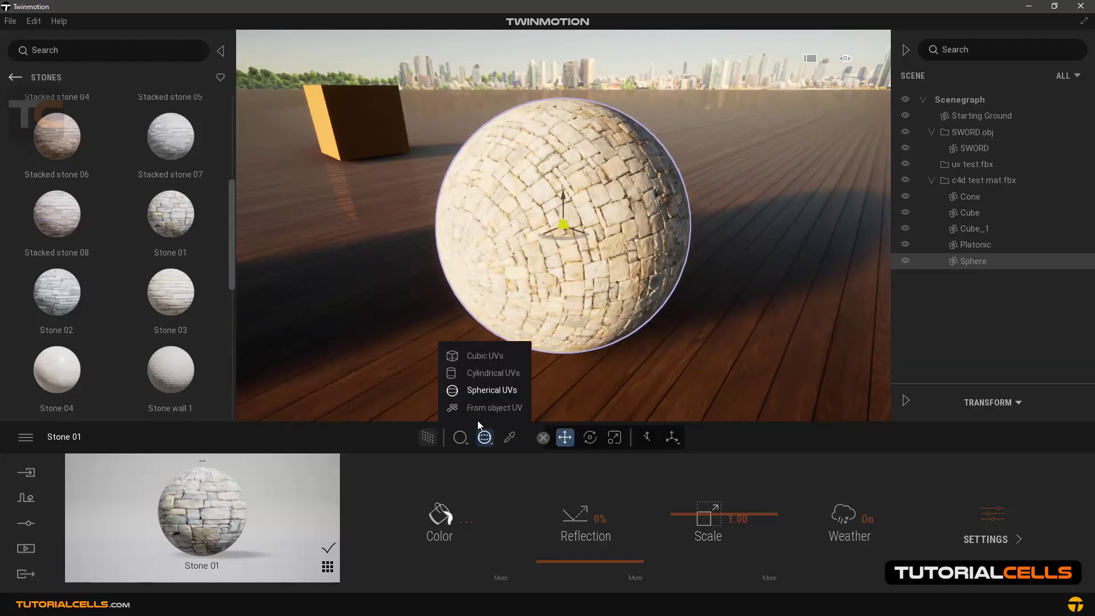
{"action": "left_click", "coordinate": [473, 375]}
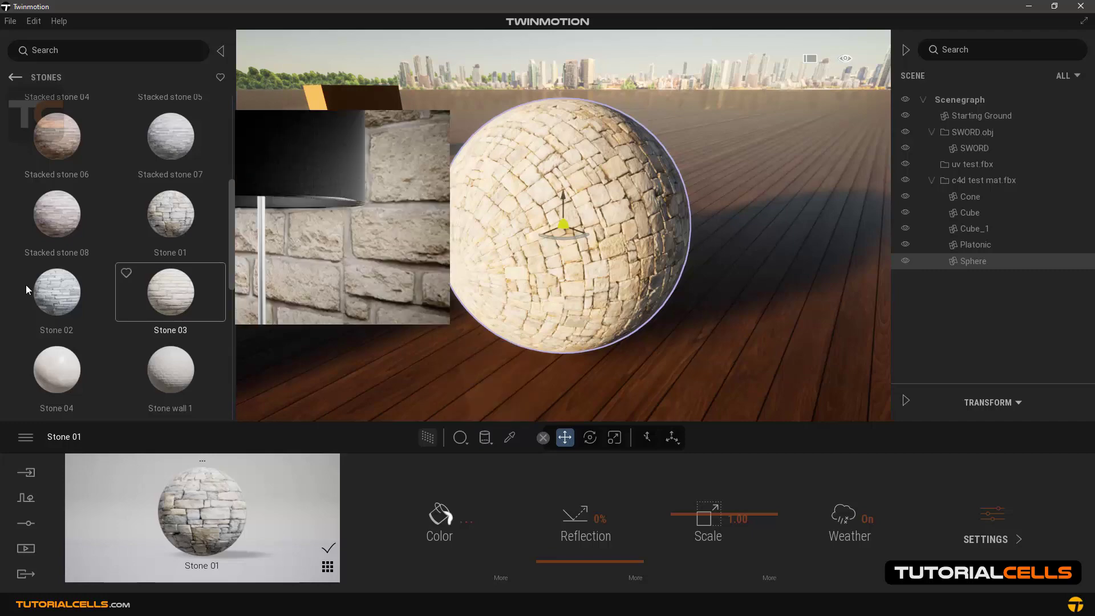
{"action": "left_click", "coordinate": [593, 202]}
{"action": "middle_click_drag", "start_coordinate": [594, 202], "coordinate": [554, 205], "text": "shift"}
Step: Return the mapping mode to Spherical UVs and put the Stone 01 material back on the sphere
{"action": "left_click", "coordinate": [485, 438]}
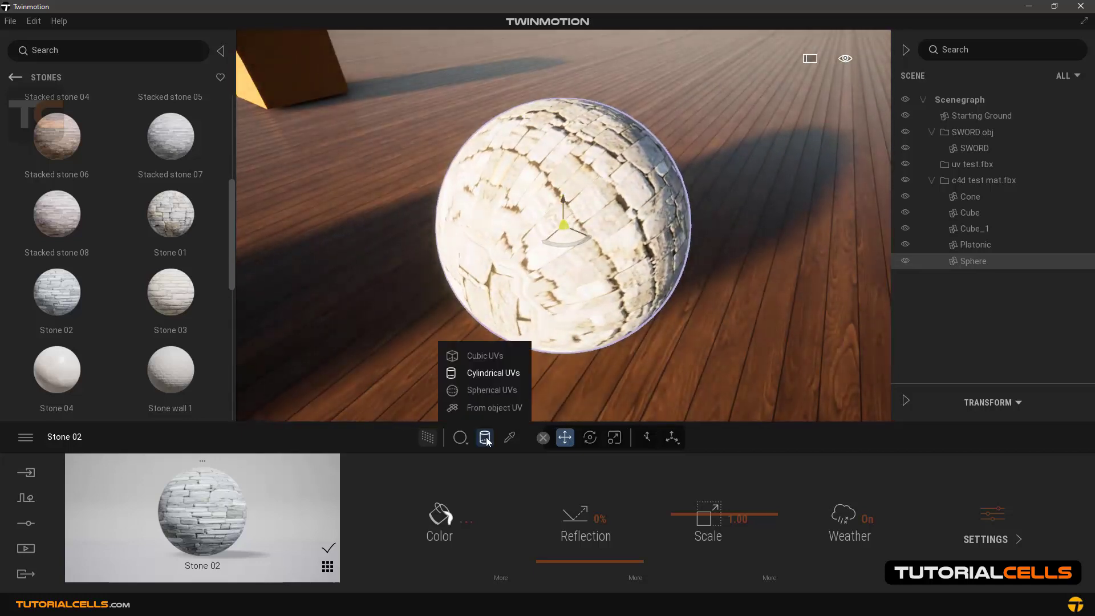
{"action": "left_click", "coordinate": [470, 389]}
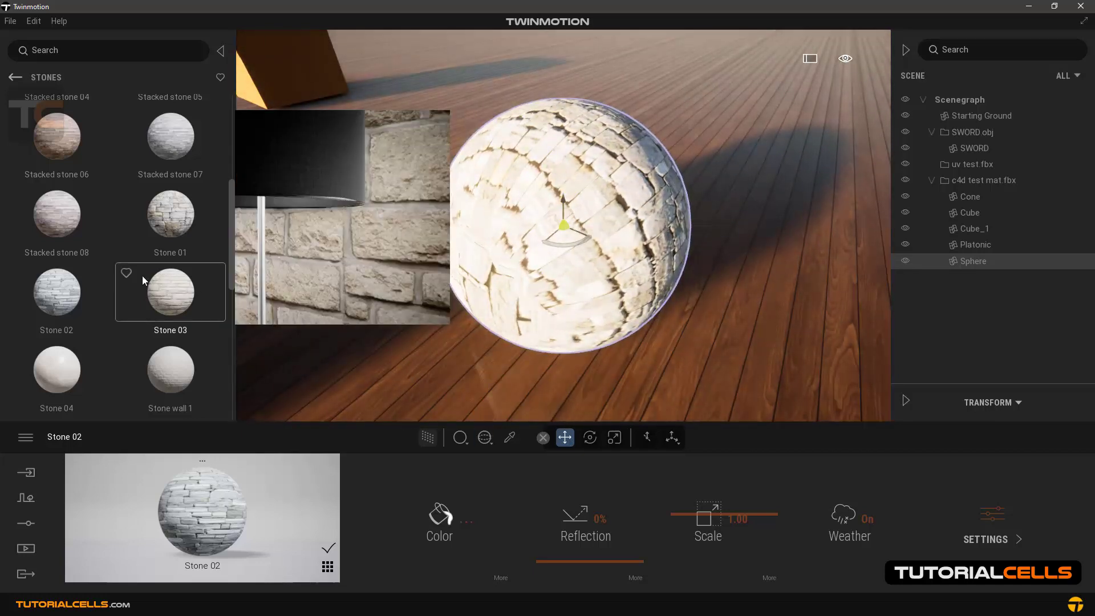
{"action": "mouse_move", "coordinate": [75, 297]}
{"action": "left_click_drag", "start_coordinate": [155, 221], "coordinate": [525, 194]}
{"action": "middle_click_drag", "start_coordinate": [525, 194], "coordinate": [546, 218], "text": "shift"}
{"action": "scroll", "coordinate": [535, 227], "scroll_direction": "down", "scroll_amount": 3}
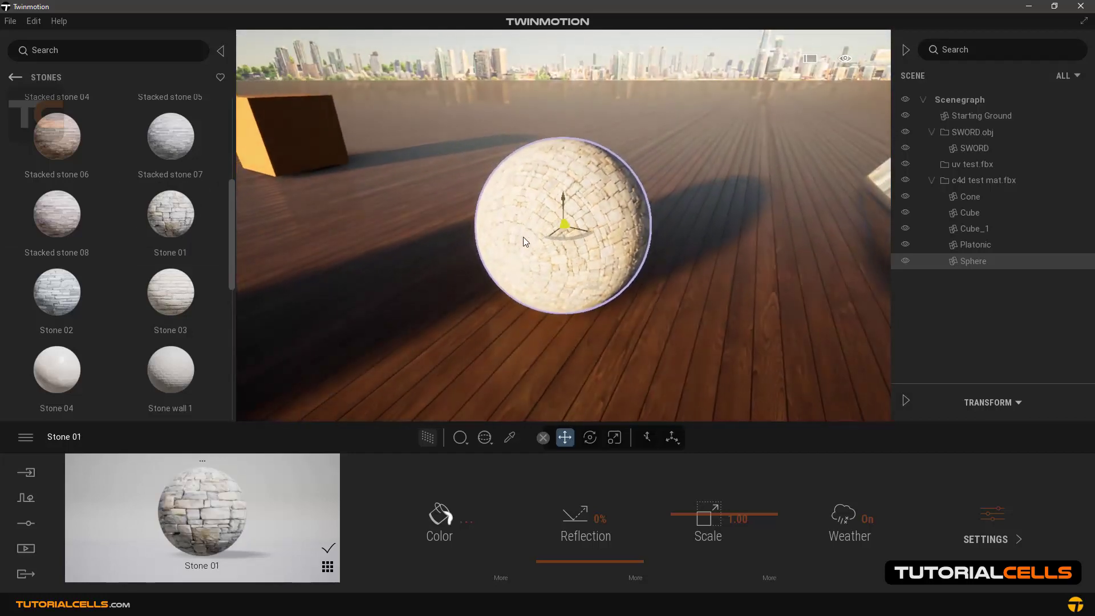